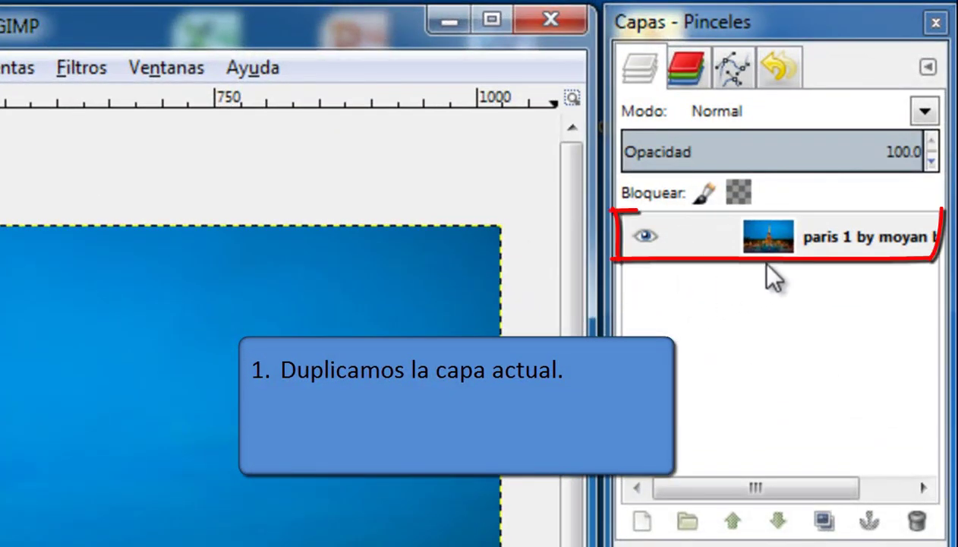
Duplicate the night Paris photo layer so a copy sits above the original.
left_click(840, 235)
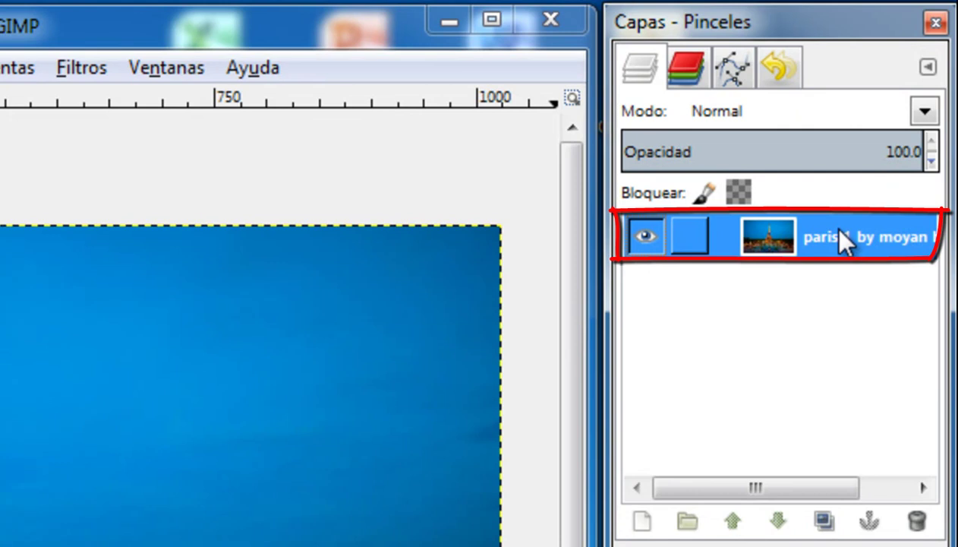
left_click(824, 523)
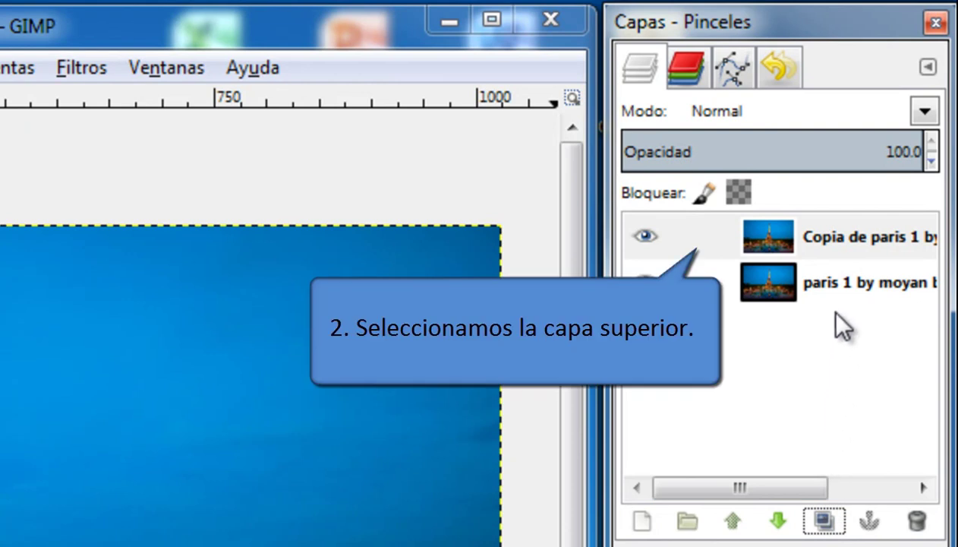
Make the 'Copia de paris 1' layer active and bring up the Filters menu.
left_click(848, 238)
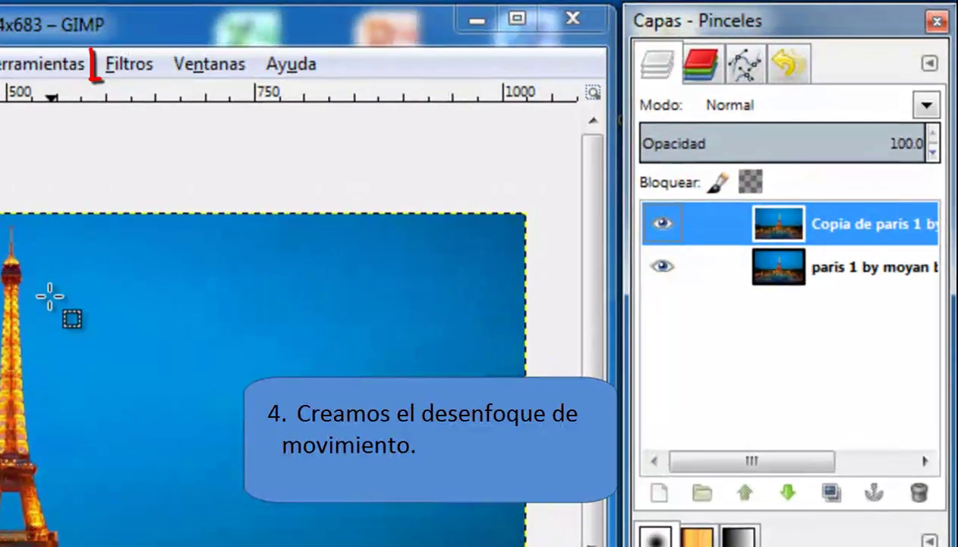
left_click(129, 68)
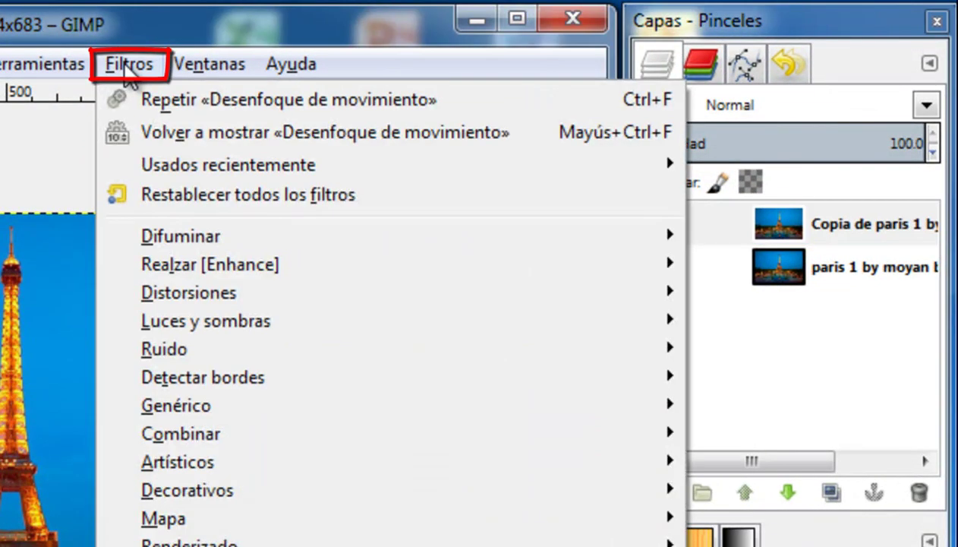
mouse_move(181, 236)
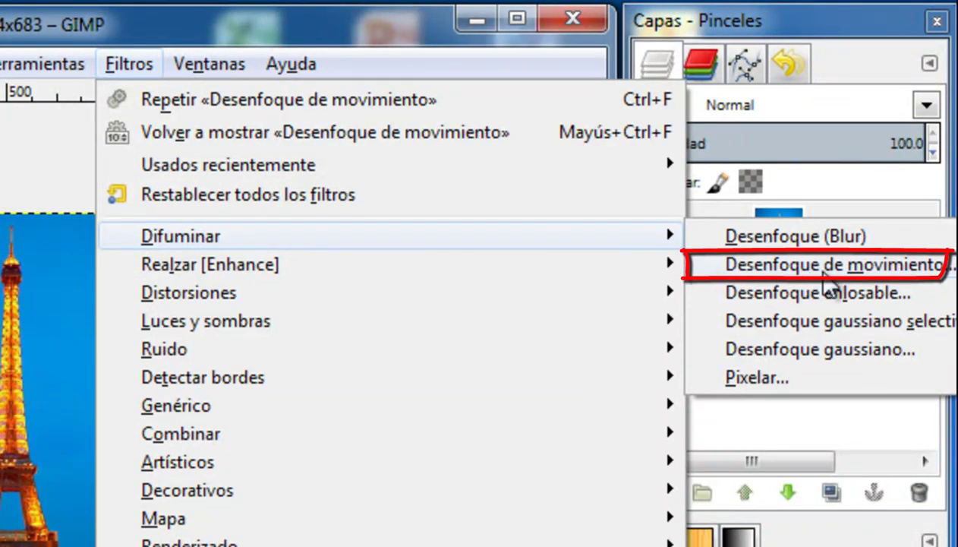
Apply a zoom (Acercamiento) motion blur centred at X 506, Y 322 with length 76.
left_click(939, 265)
left_click_drag(473, 211, 557, 28)
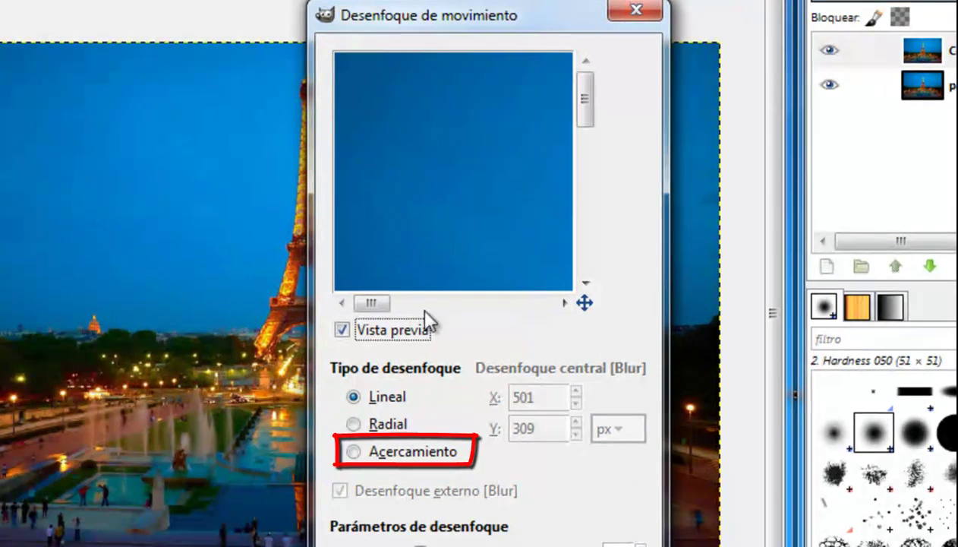
left_click(356, 451)
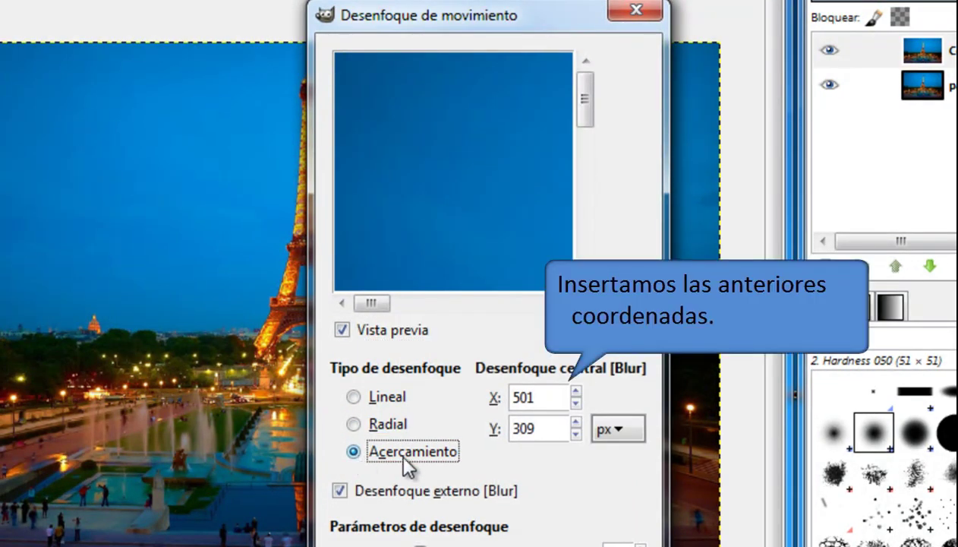
left_click(576, 391)
left_click(577, 391)
left_click(576, 423)
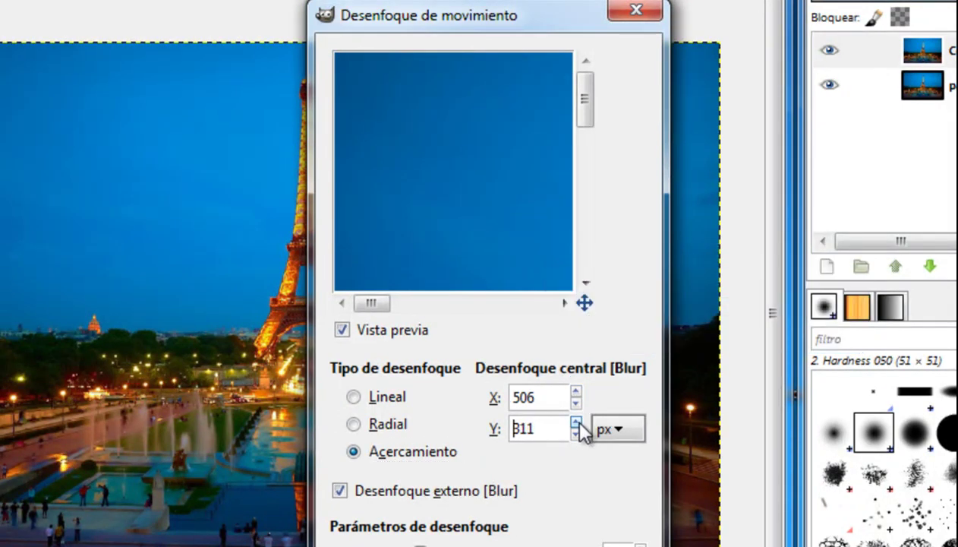
left_click(576, 423)
left_click(576, 423)
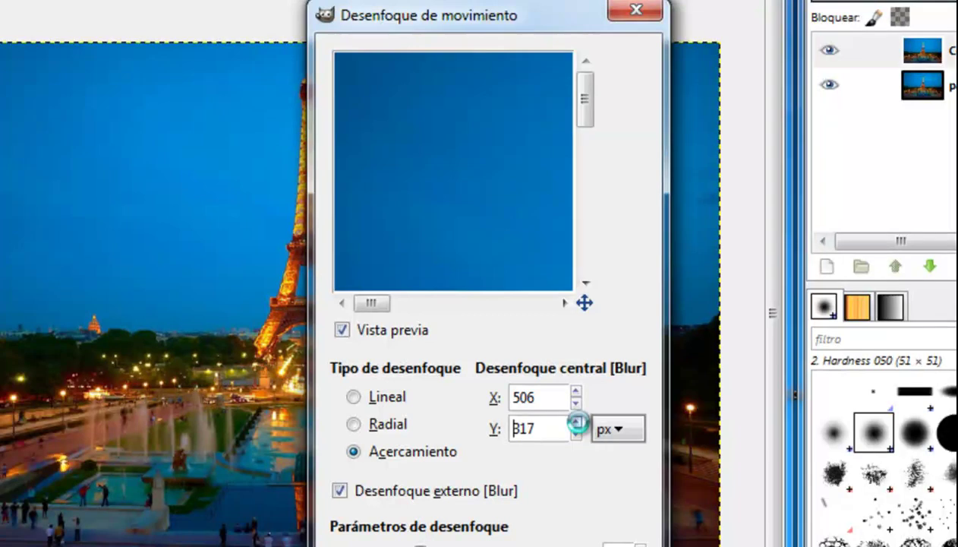
left_click(576, 423)
left_click(577, 423)
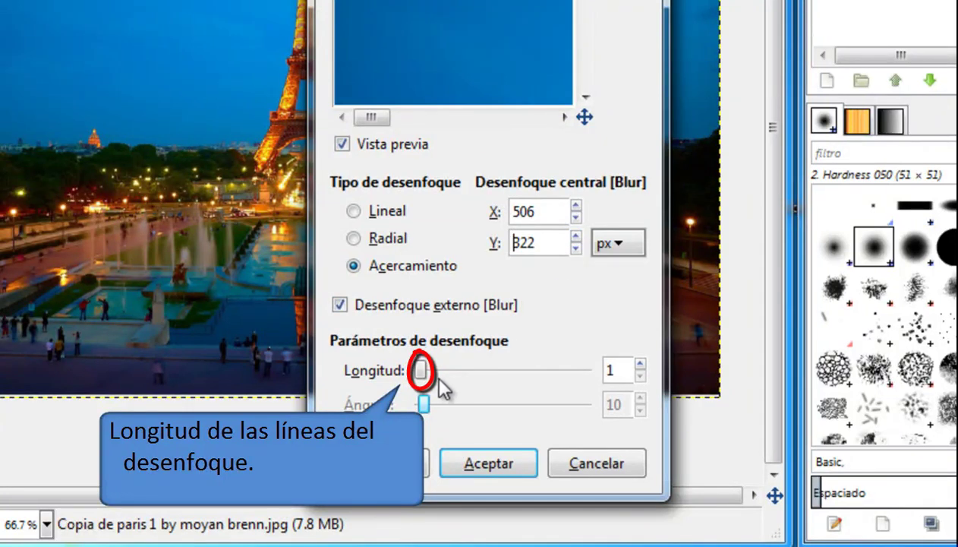
left_click_drag(420, 368, 470, 369)
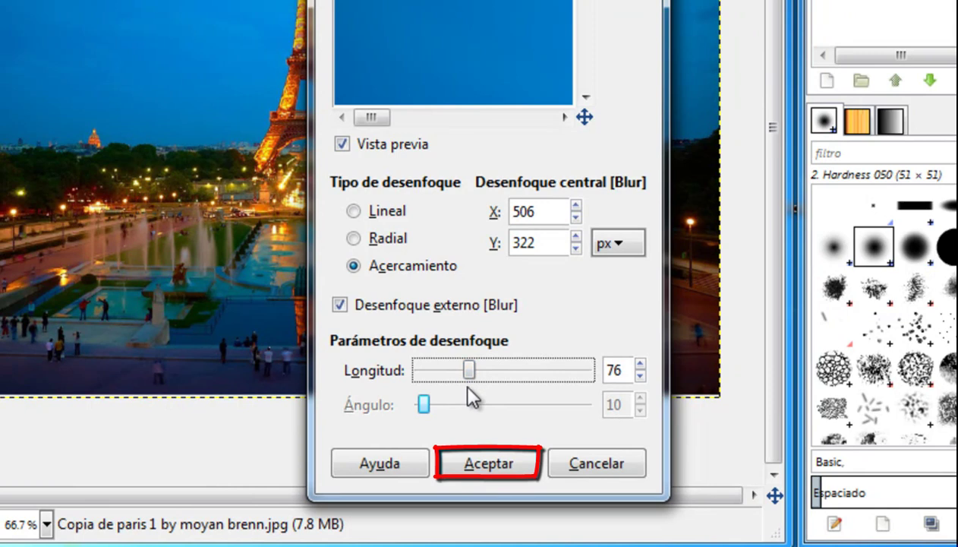
left_click(490, 463)
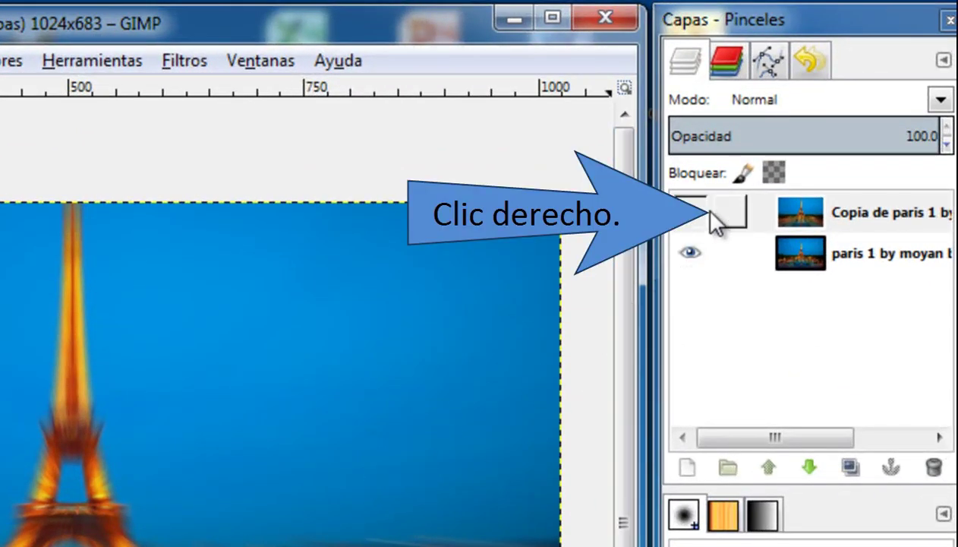
Add a white (Blanco, opacidad total) layer mask to the blurred copy layer.
right_click(716, 217)
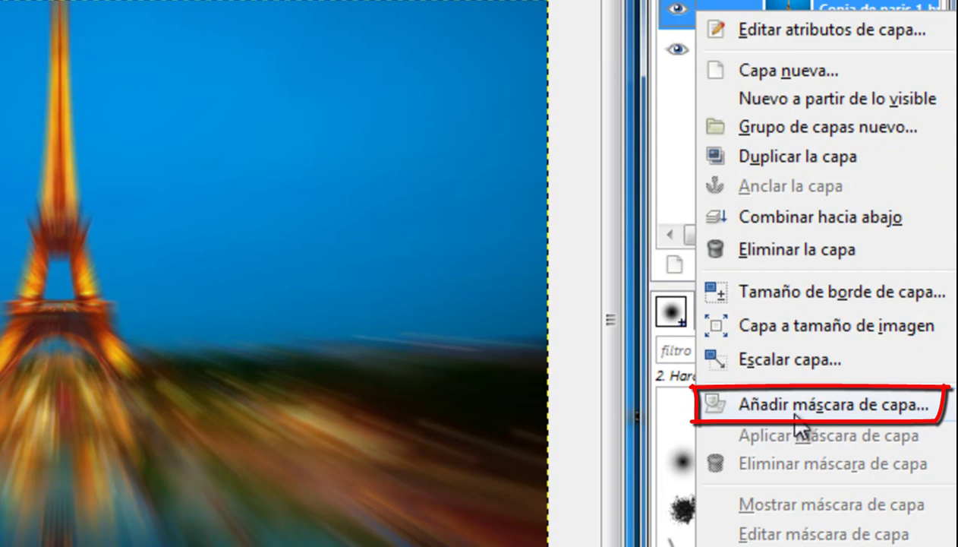
left_click(827, 408)
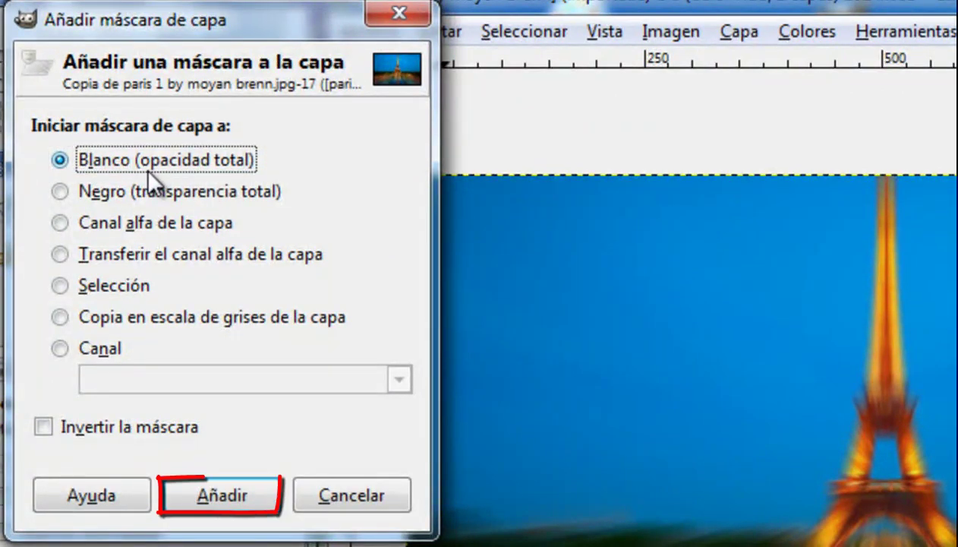
left_click(263, 498)
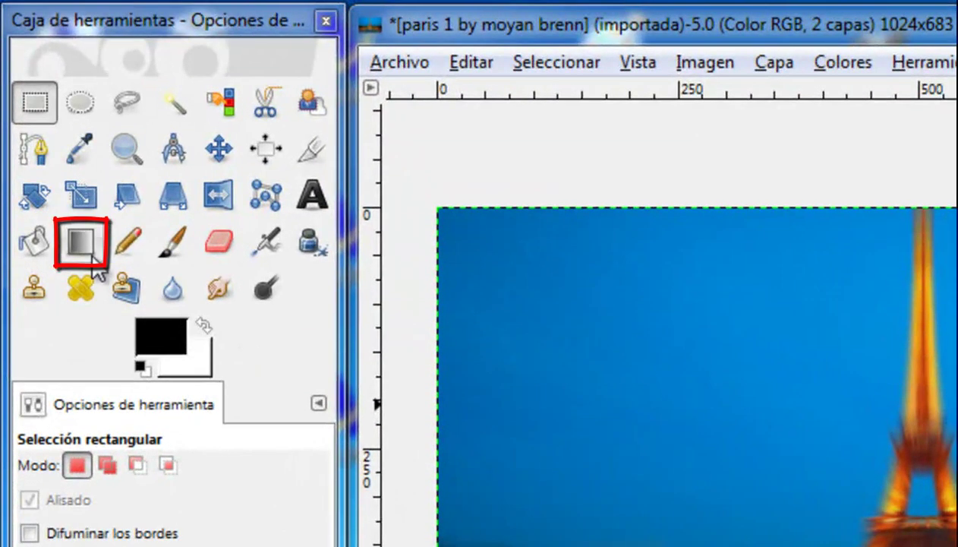
Select the gradient tool with its shape set to Radial.
left_click(92, 257)
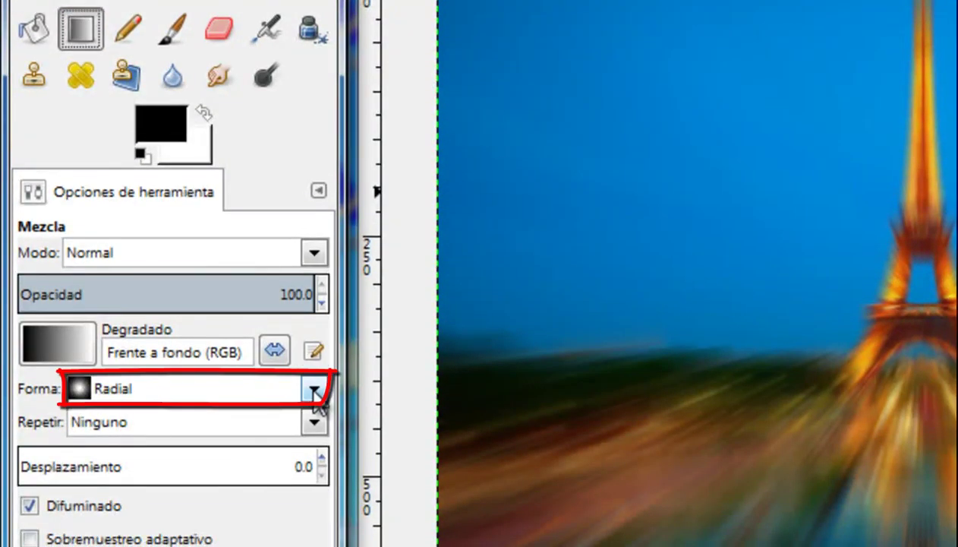
left_click(312, 388)
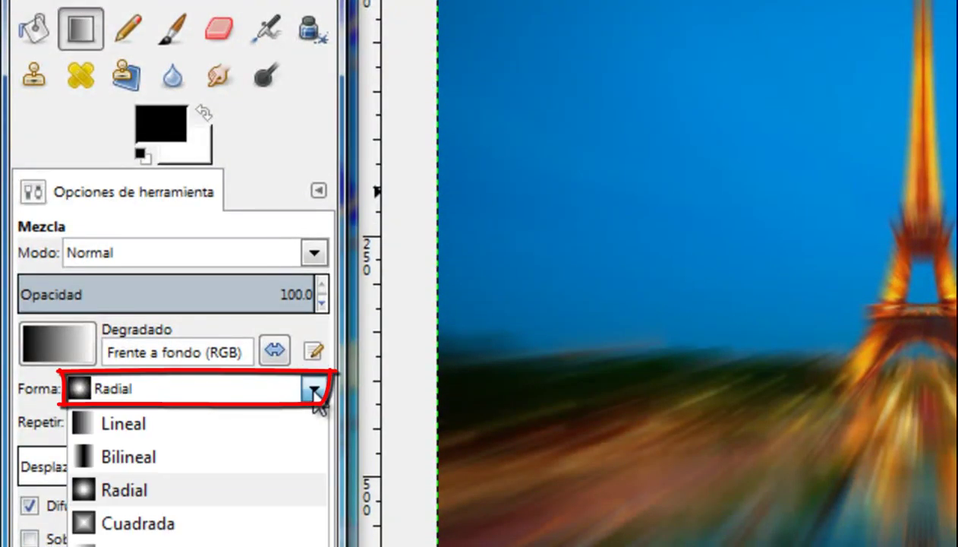
left_click(204, 492)
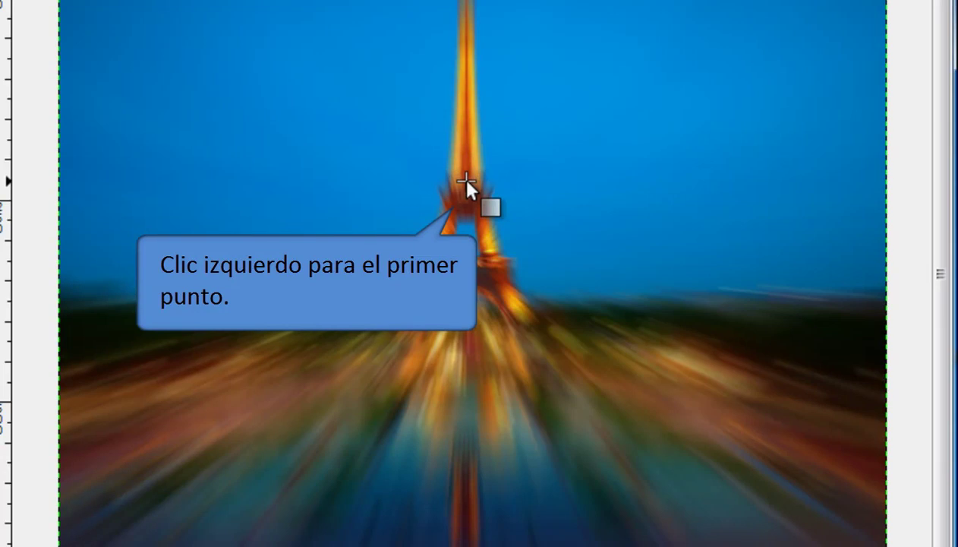
Draw a radial gradient on the mask from the tower's upper section down to its base.
left_click_drag(467, 181, 521, 328)
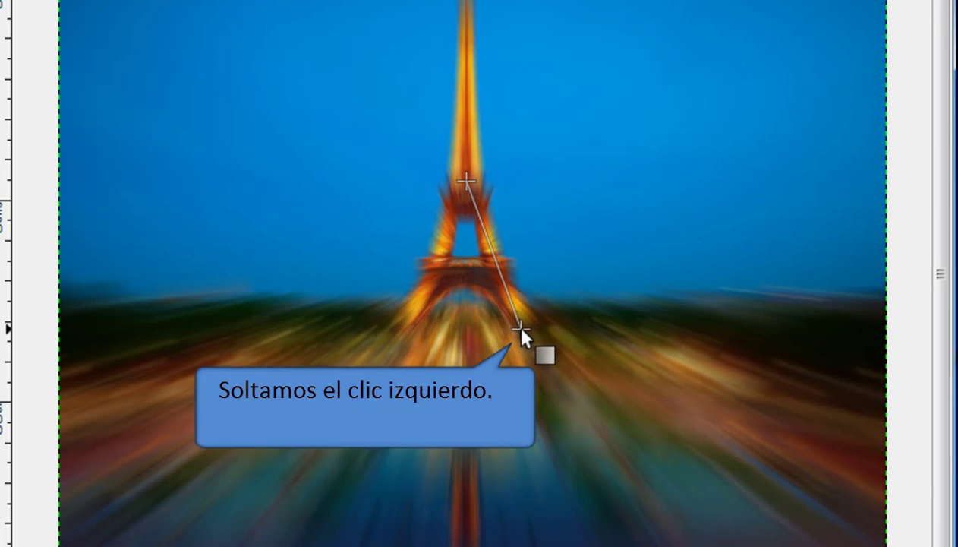
left_click_drag(521, 329, 521, 329)
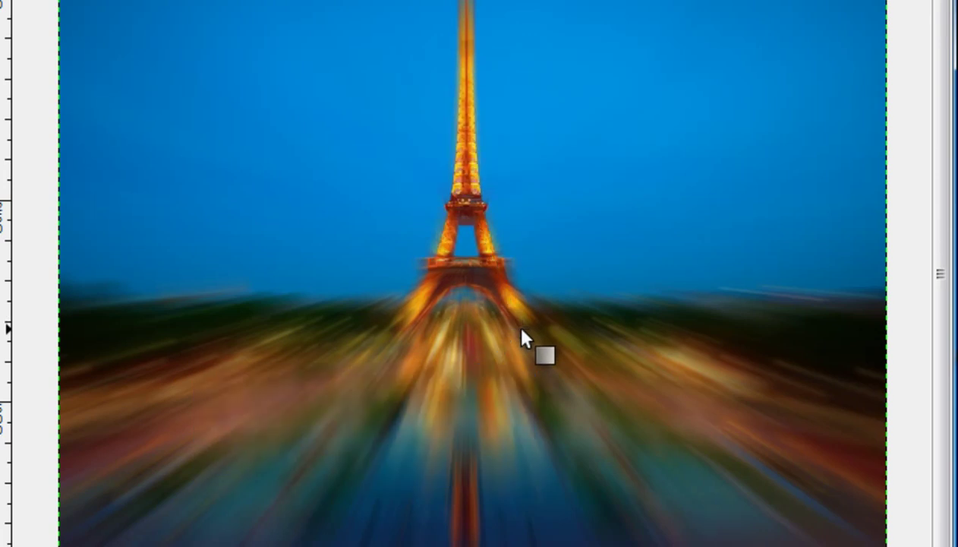